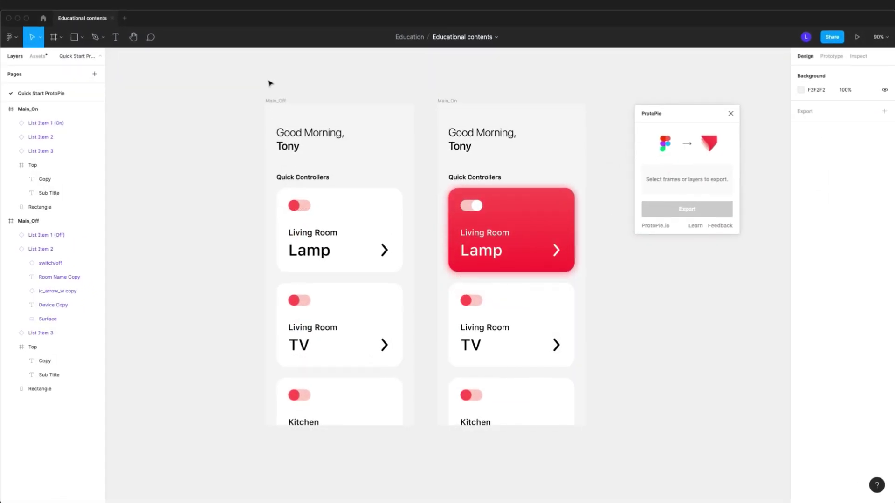
Select the Main_Off and Main_On frames together in Figma for a 2-scene export.
click(303, 181)
shift+click(319, 289)
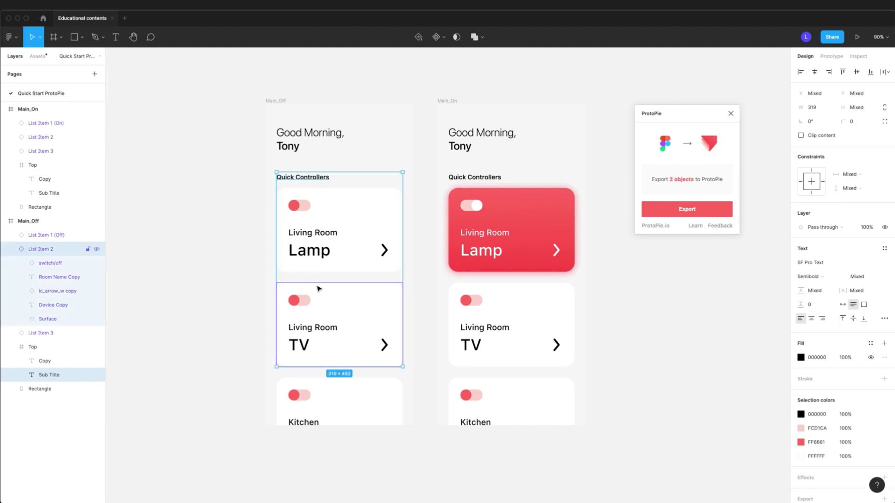
click(329, 84)
click(277, 100)
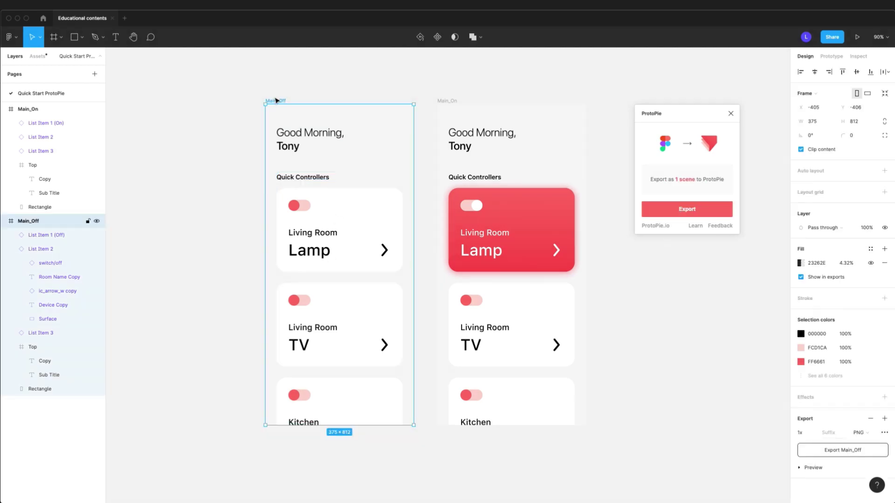
shift+click(446, 101)
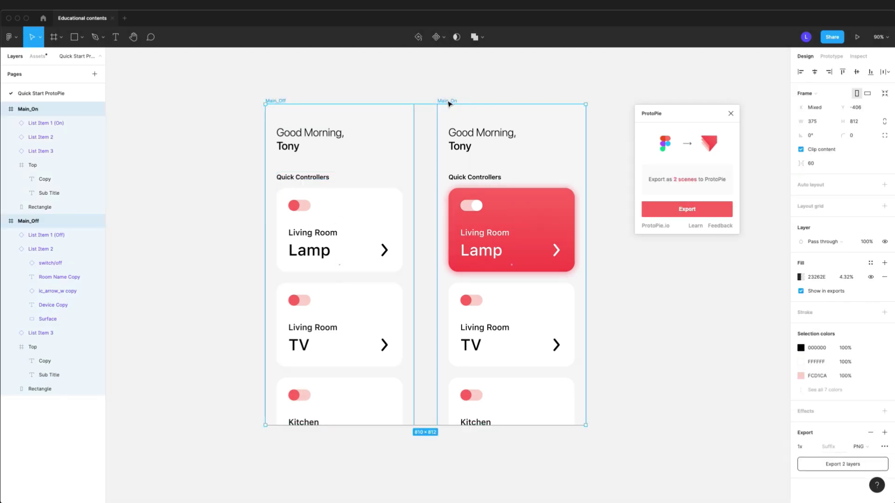
Export both frames to ProtoPie and show the Main_On scene's layers.
click(698, 213)
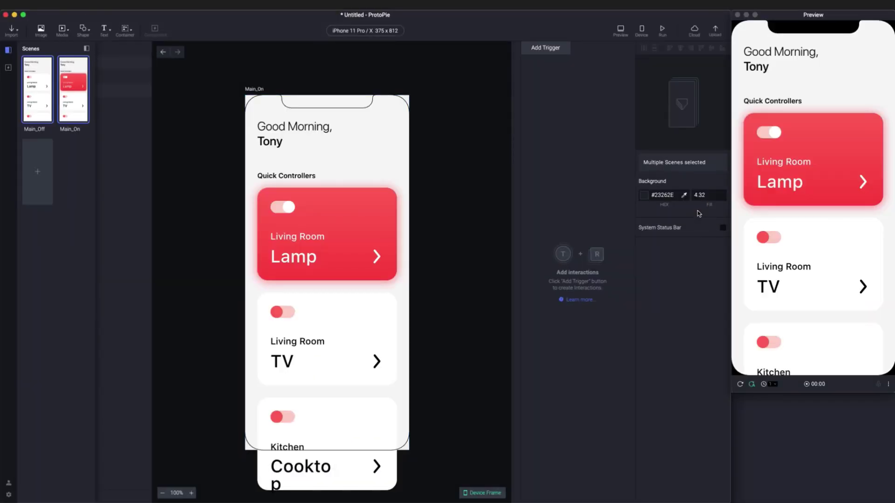
click(205, 289)
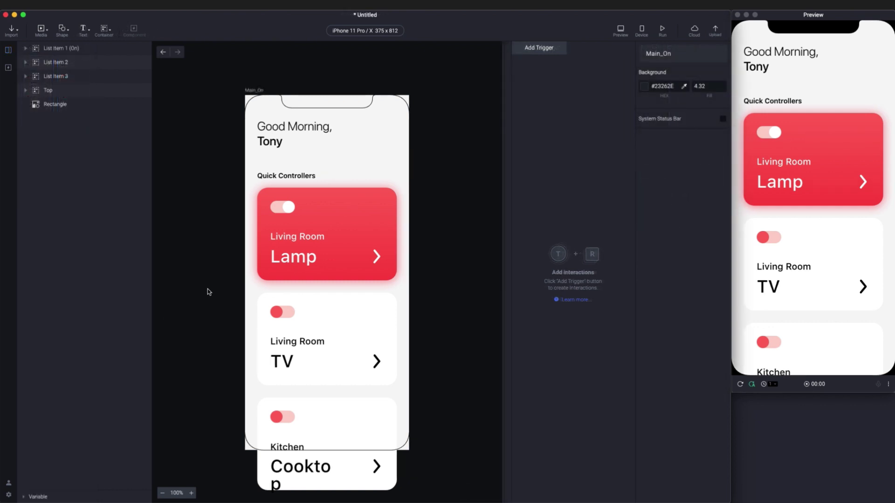
click(302, 147)
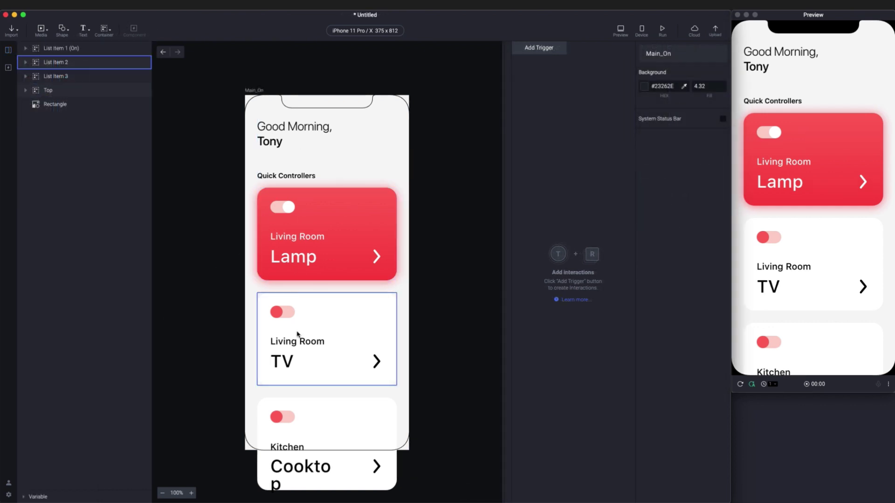
Expand the List Item 1, List Item 2, List Item 3 and Top groups in Layers.
click(25, 48)
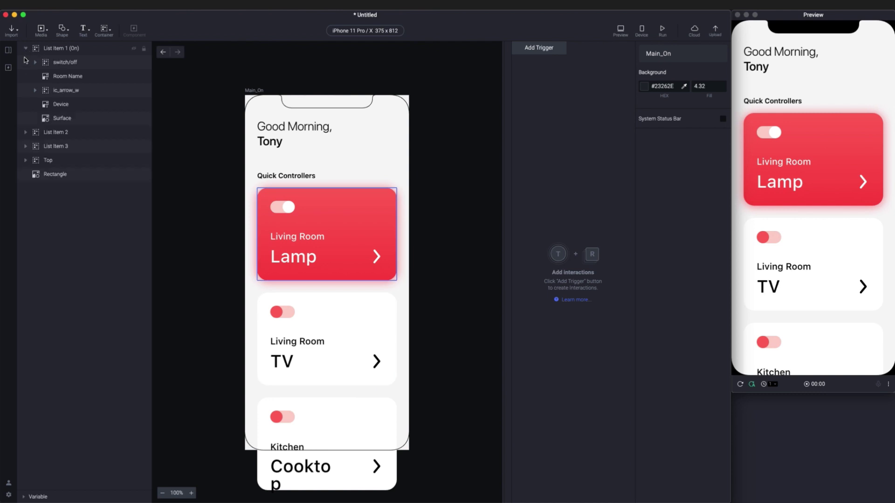
click(26, 132)
click(25, 216)
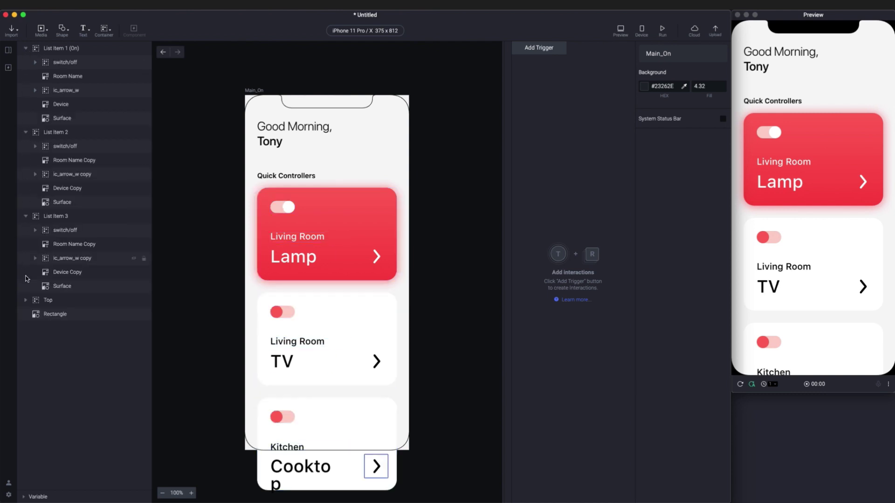
click(25, 300)
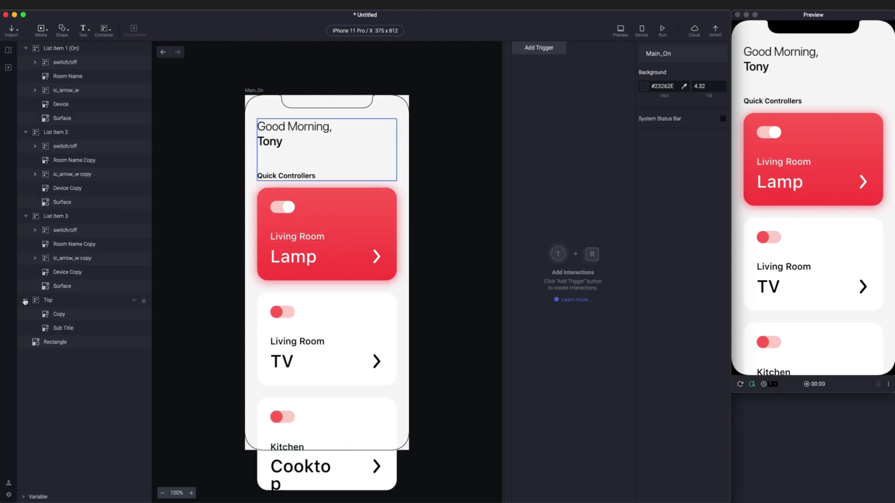
click(38, 30)
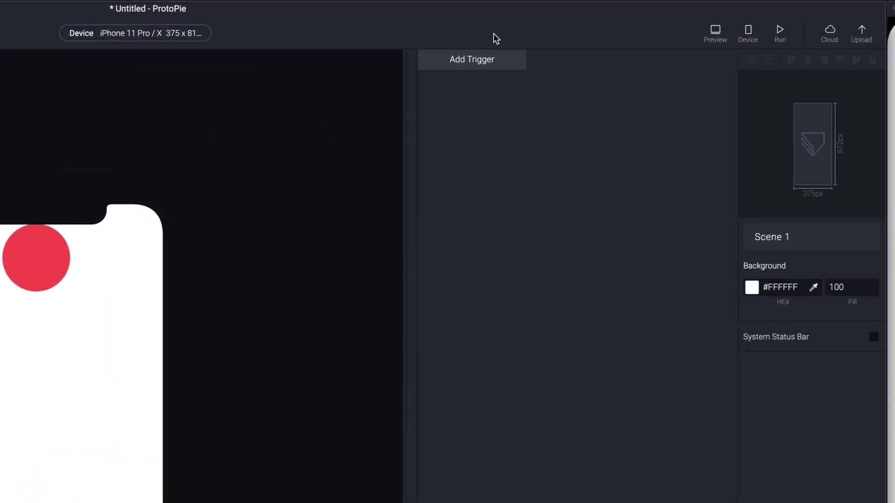
Add a Tap trigger assigned to Rectangle 1.
click(482, 58)
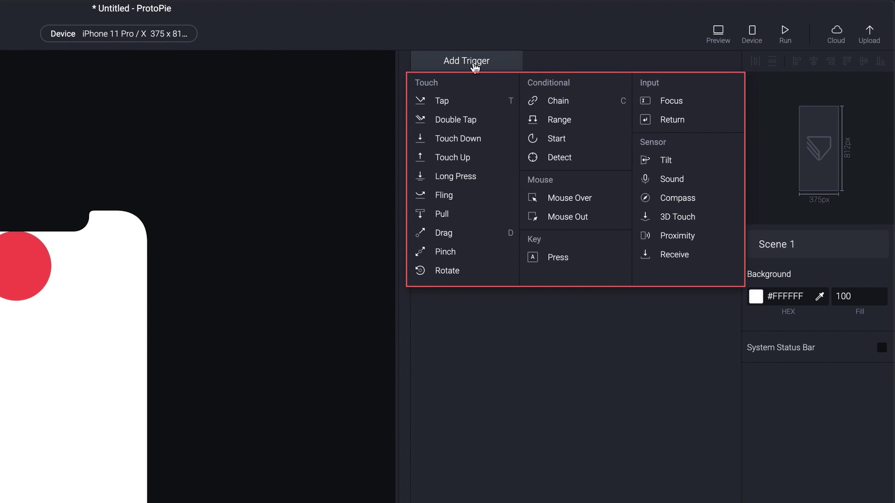
click(485, 99)
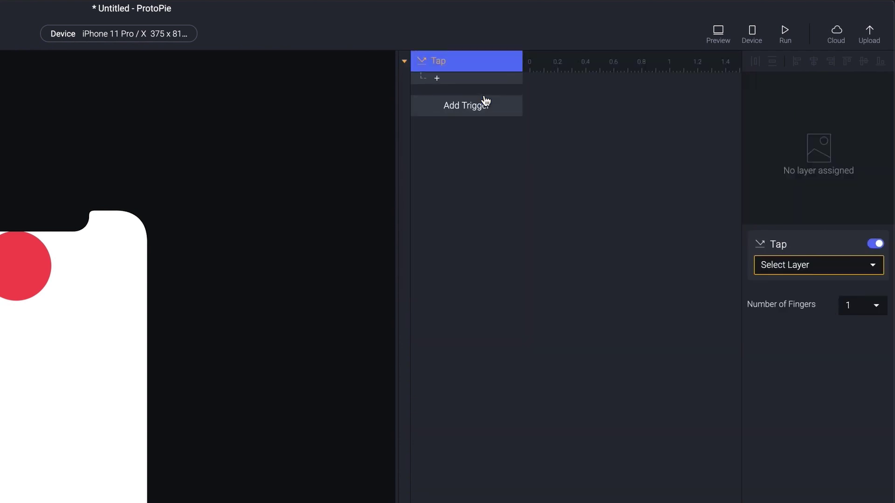
click(805, 270)
click(802, 321)
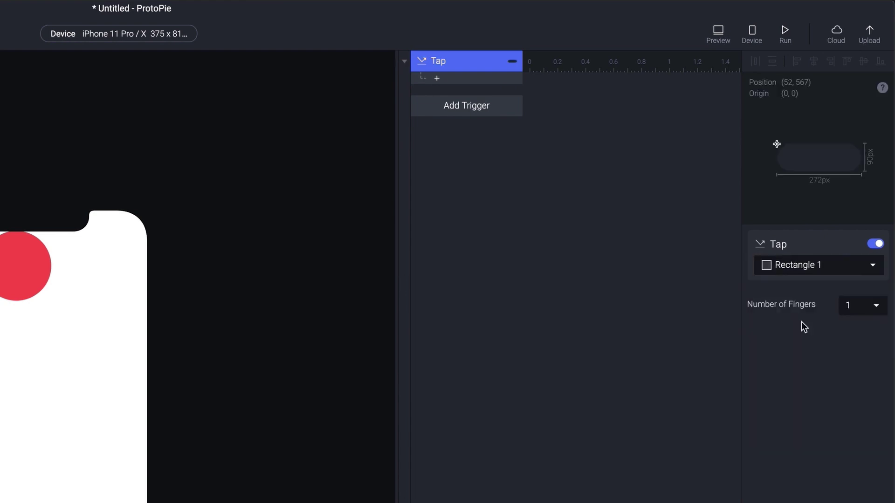
Add a Move response to the Tap trigger targeting the red circle Oval 1.
click(456, 82)
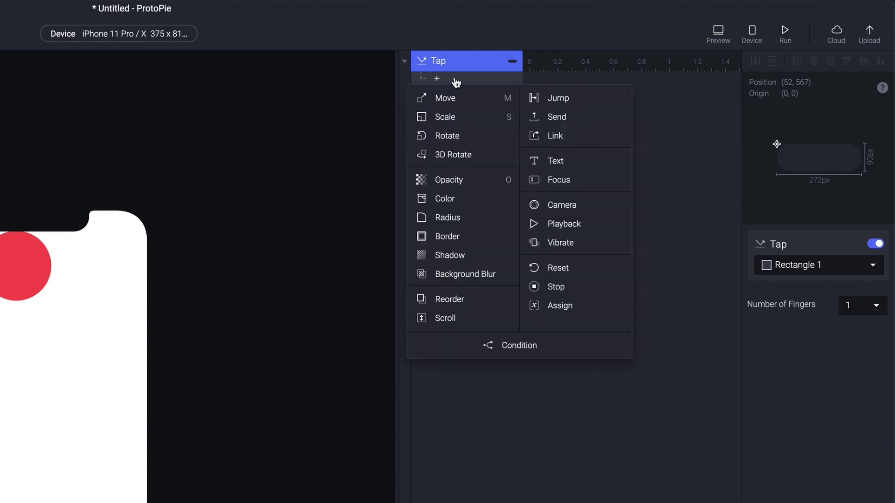
click(487, 99)
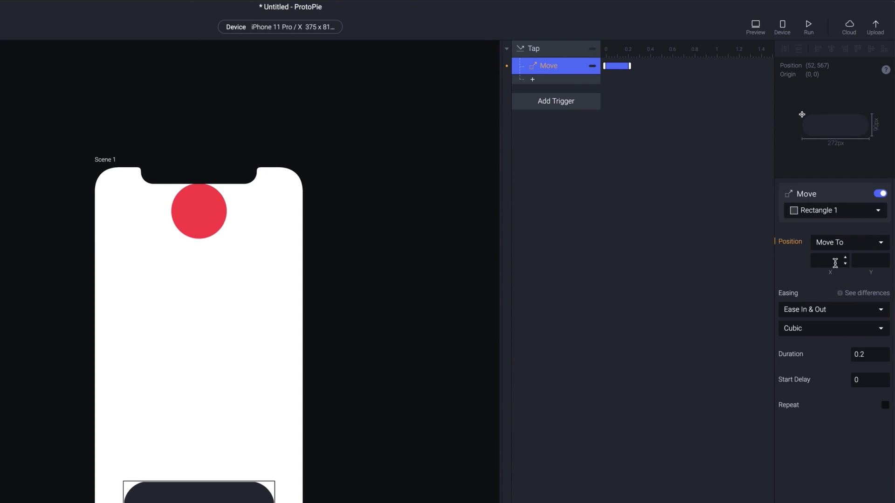
click(827, 215)
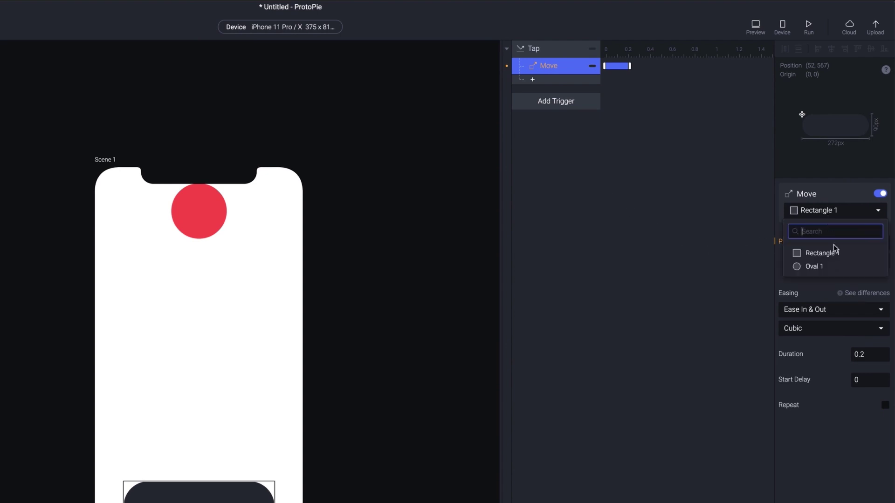
click(829, 265)
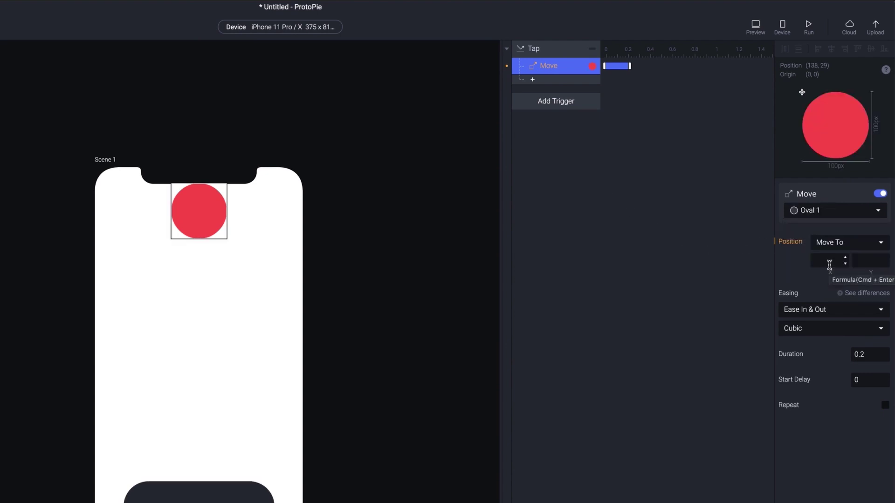
Send Oval 1 to X 188 with Spring easing (tension 300, friction 15).
click(829, 264)
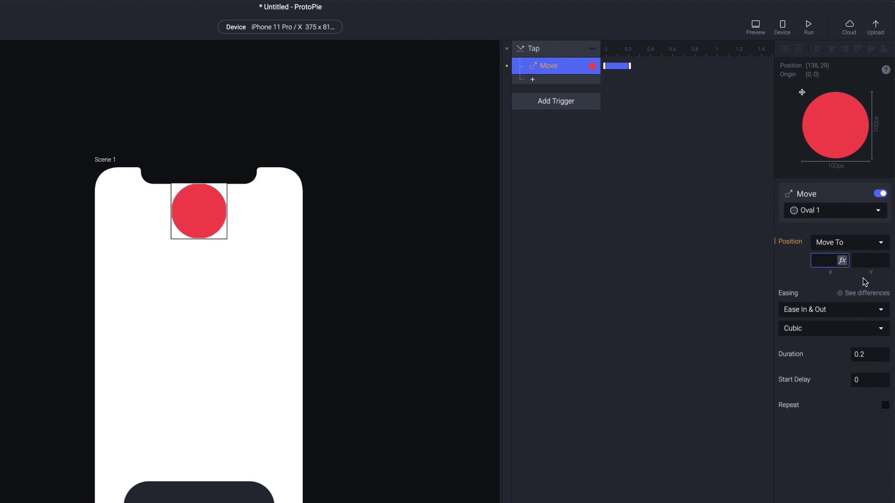
text(188)
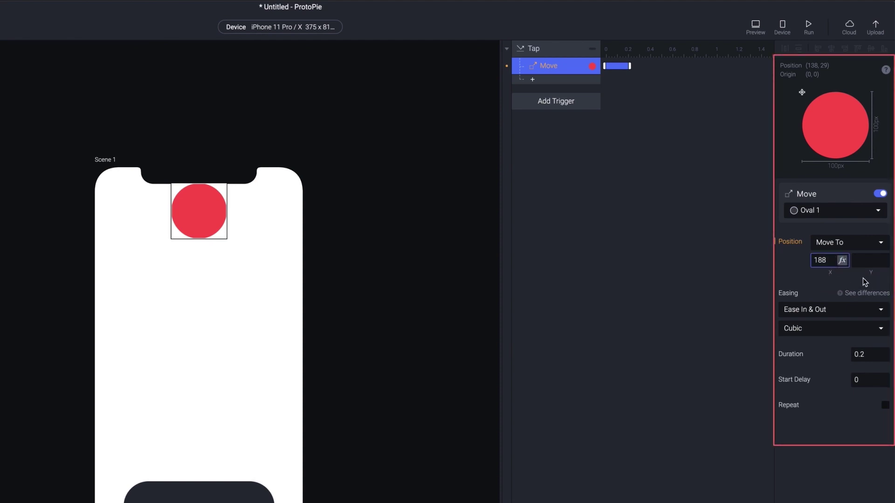
key(Tab)
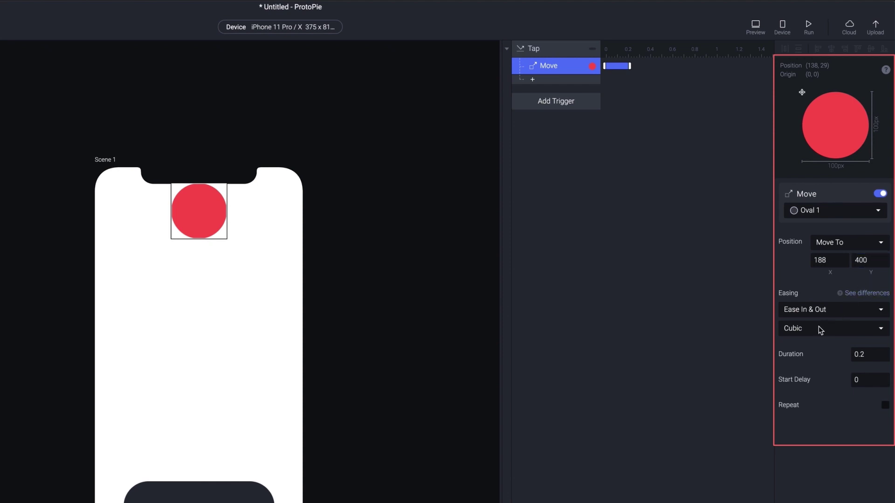
click(826, 311)
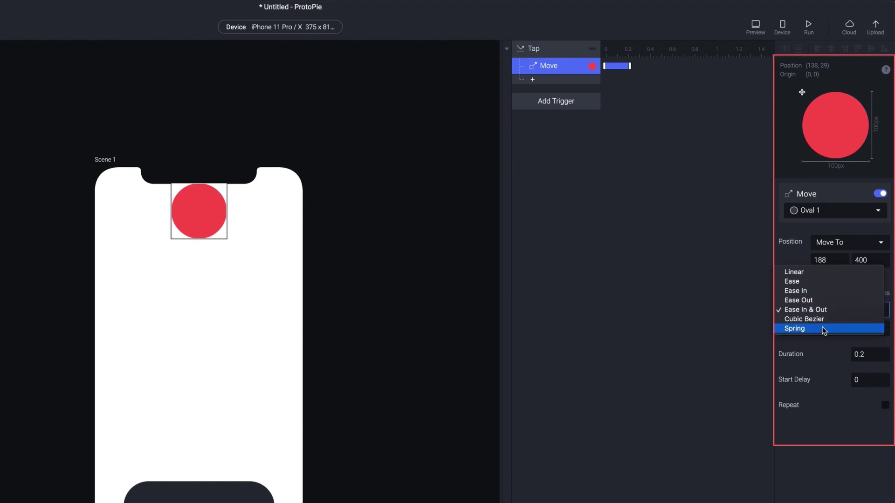
click(818, 329)
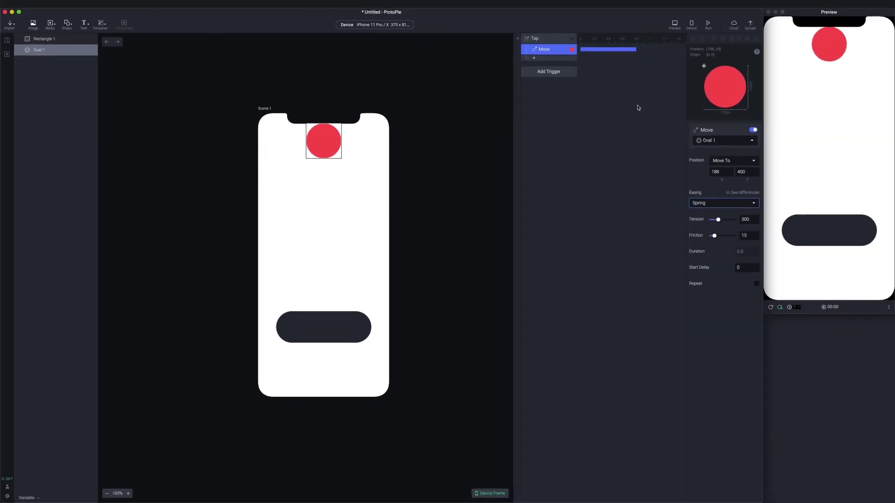
In the Preview window, tap the dark rectangle to watch the red circle spring down.
click(671, 24)
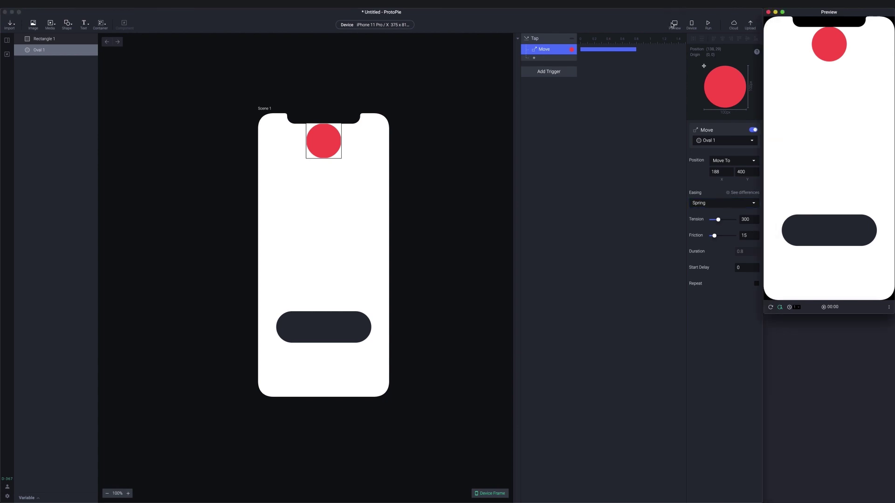
click(848, 237)
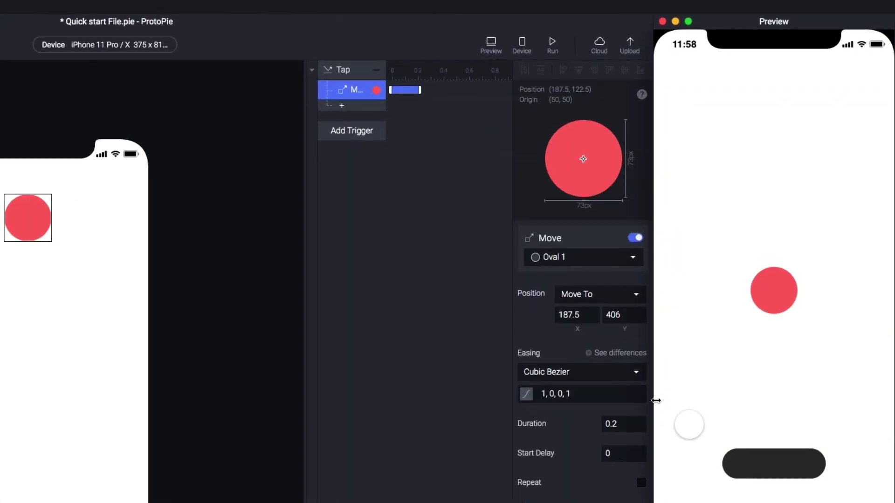
Lengthen the move to 0.38 s and add a 1200×1200 scale of the circle delayed to 0.36 s.
drag(420, 90, 443, 89)
click(365, 109)
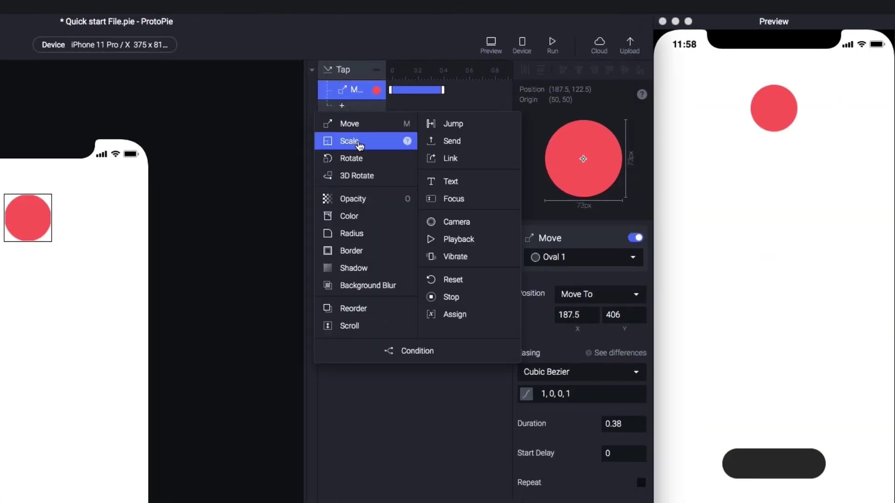
click(359, 141)
click(575, 345)
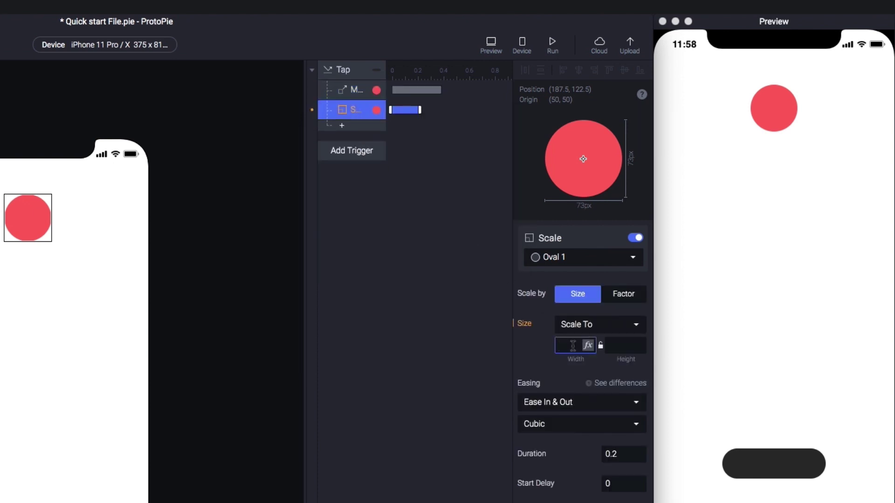
text(1200)
key(Tab)
text(1200)
key(Return)
click(412, 111)
drag(413, 110, 467, 110)
Add a Mouse Over trigger giving Rectangle 1 a dark grey shadow offset 2, 2.
click(360, 150)
click(481, 277)
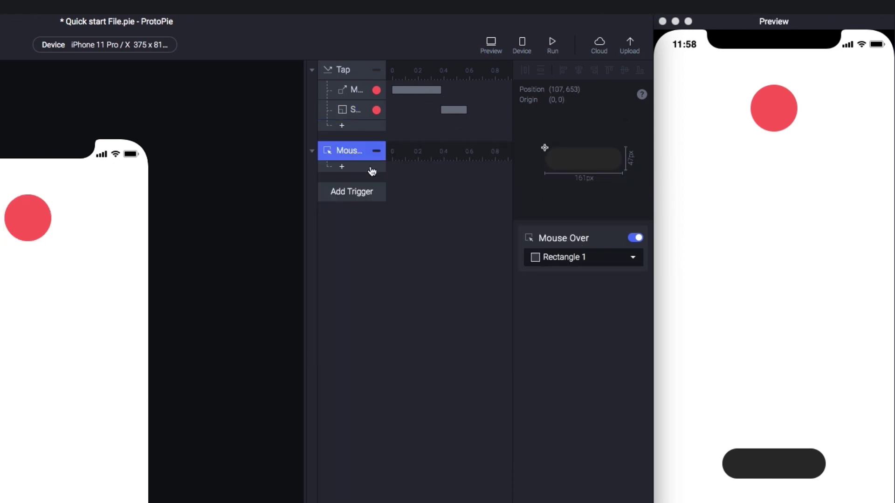
click(371, 170)
click(368, 329)
click(530, 320)
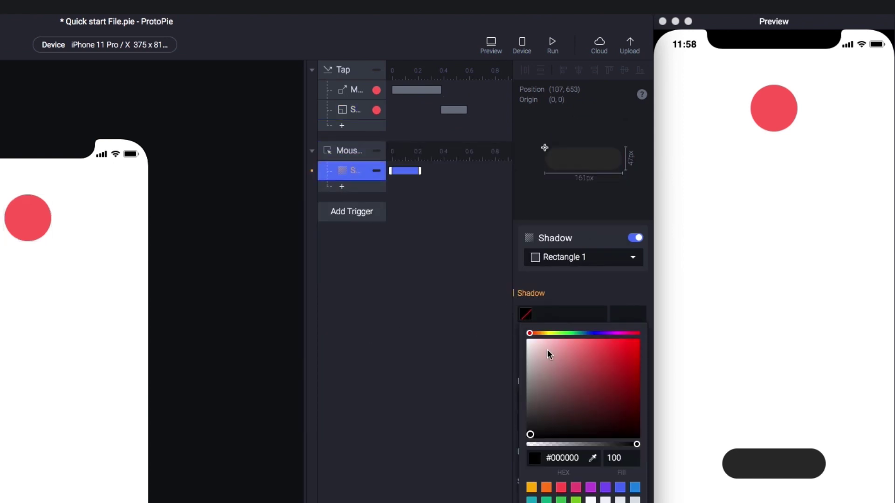
click(591, 485)
click(538, 343)
text(2)
key(Tab)
text(2)
key(Tab)
Add a Mouse Out trigger that resets Rectangle 1.
click(328, 212)
click(471, 357)
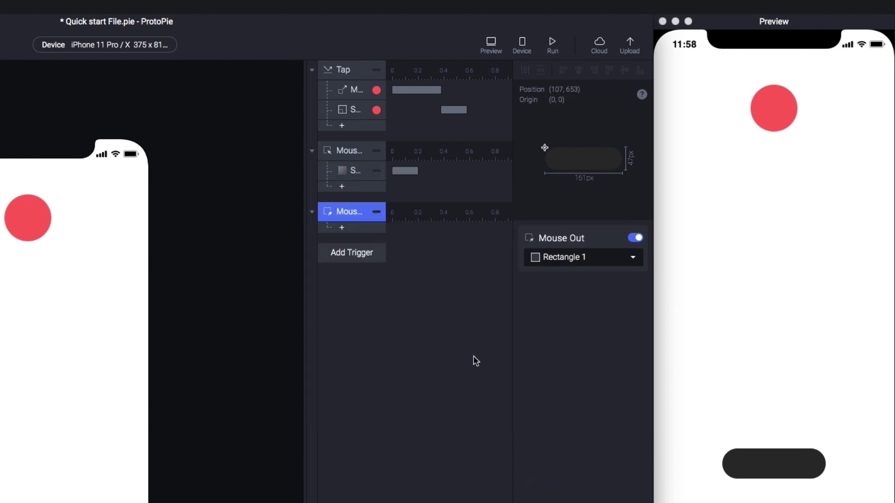
click(359, 229)
click(462, 401)
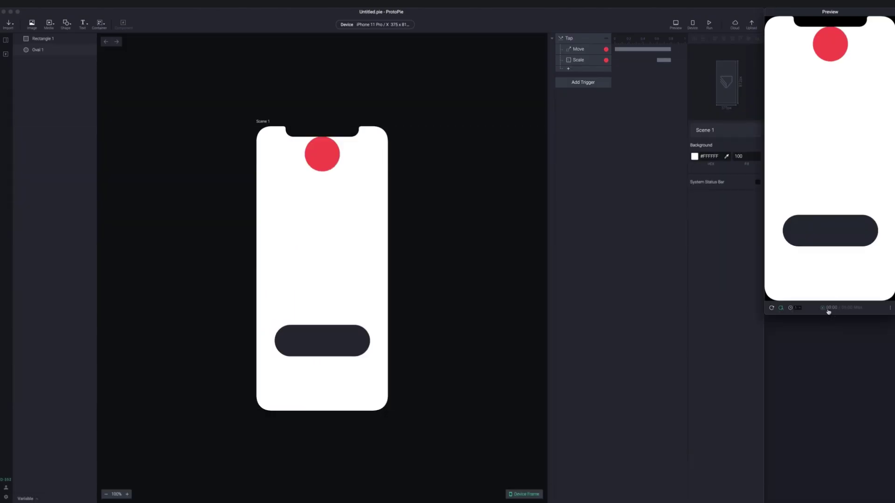
Record the preview, save it as an .mp4 video, and show the Connect Devices QR code.
click(828, 311)
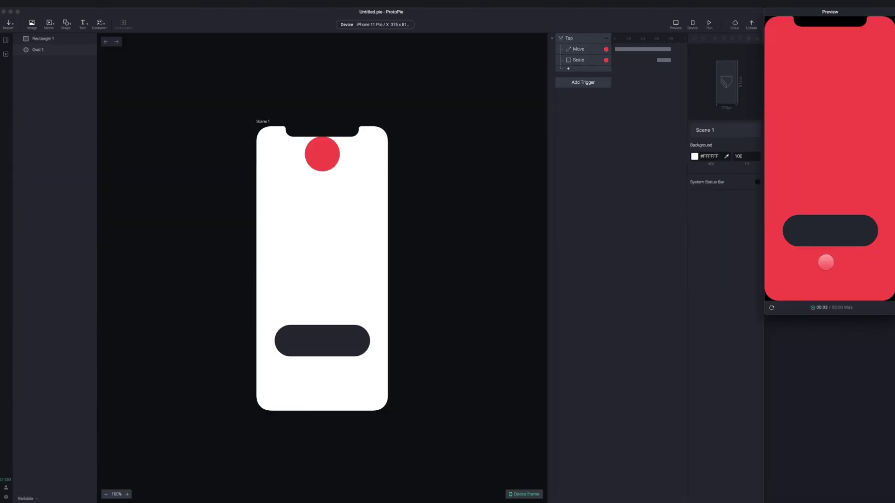
click(828, 311)
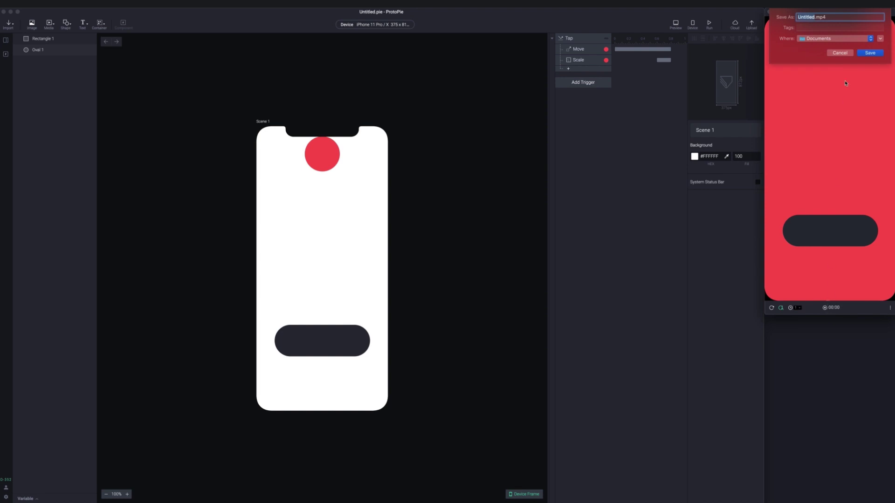
click(870, 53)
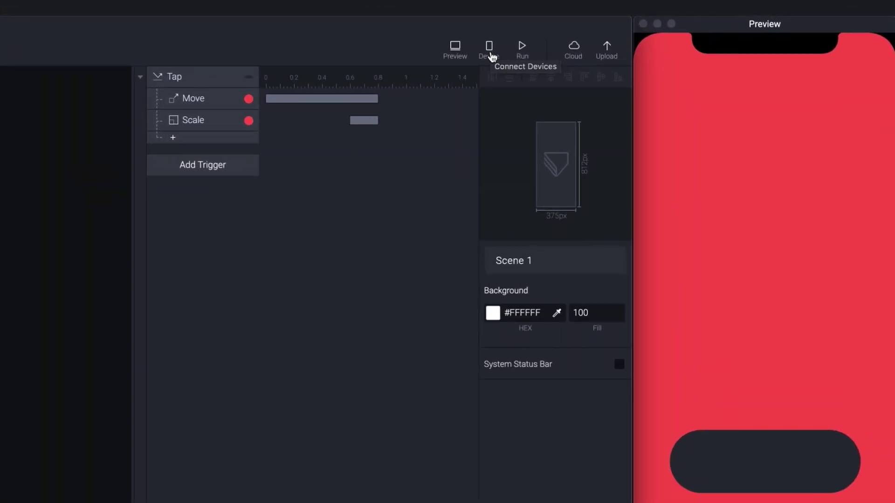
click(490, 54)
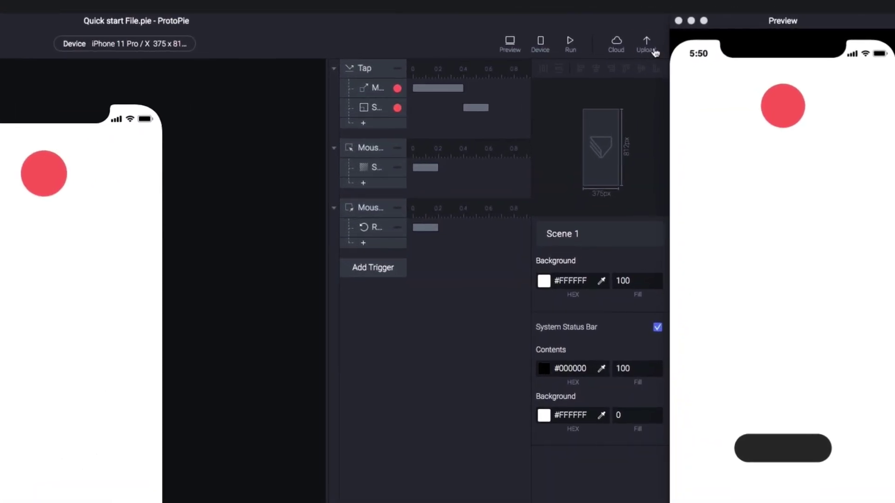
Upload Quick start File to ProtoPie Cloud and open its cloud.protopie.io page.
click(647, 45)
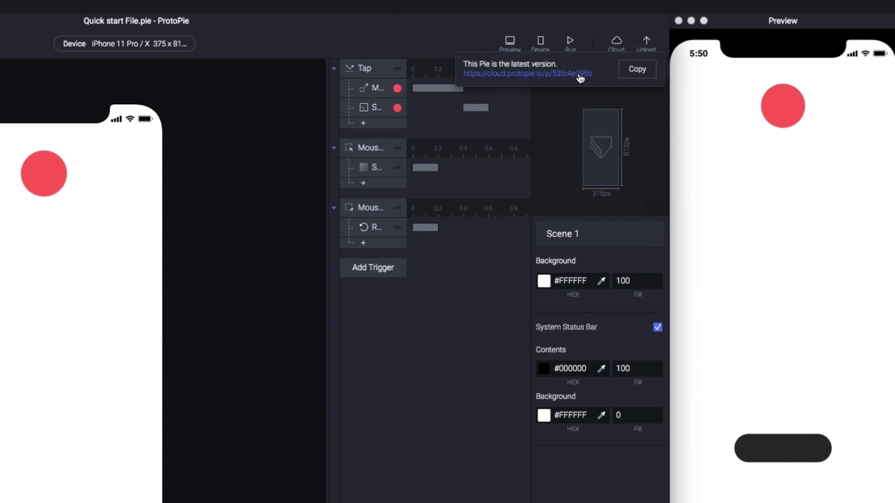
click(581, 73)
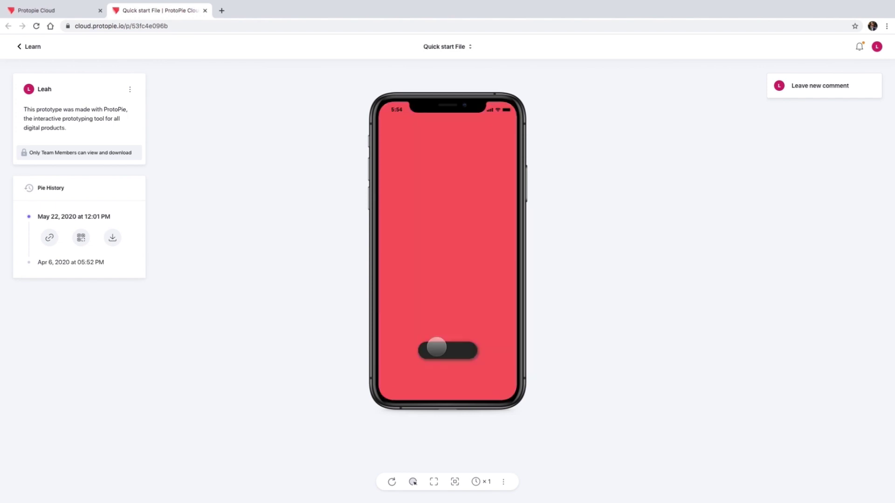
click(824, 84)
text(Please check this )
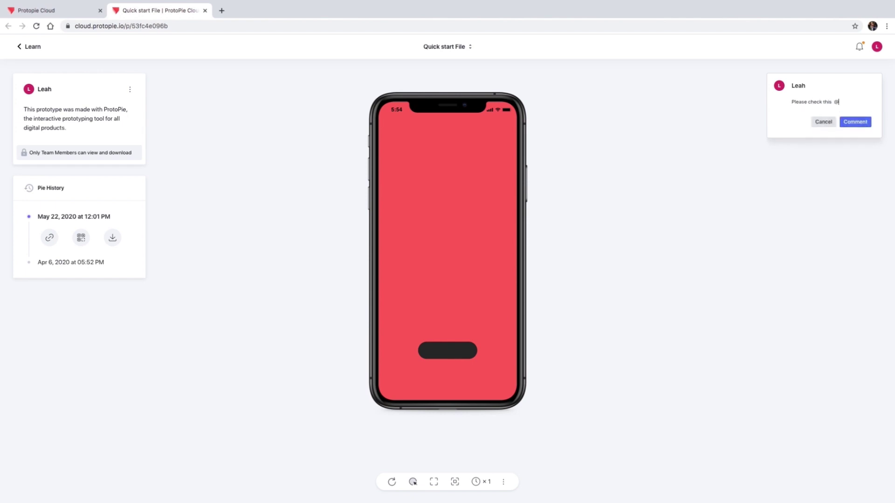
text(@)
click(805, 148)
click(855, 123)
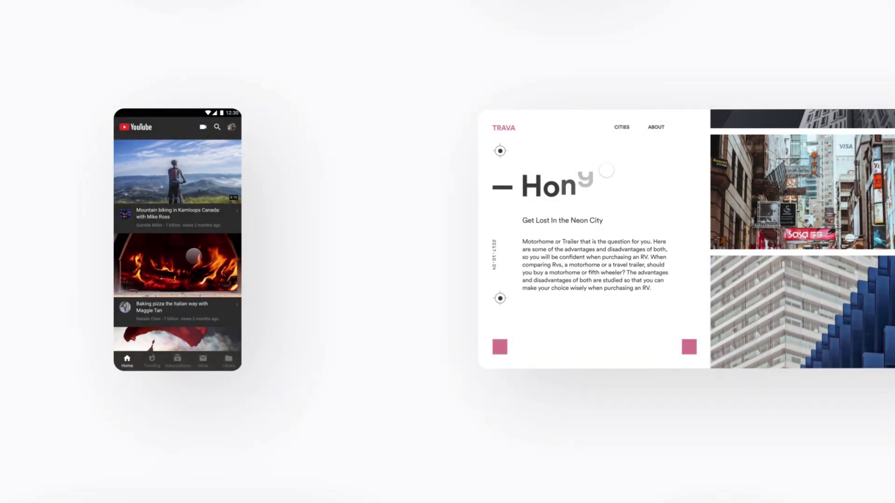